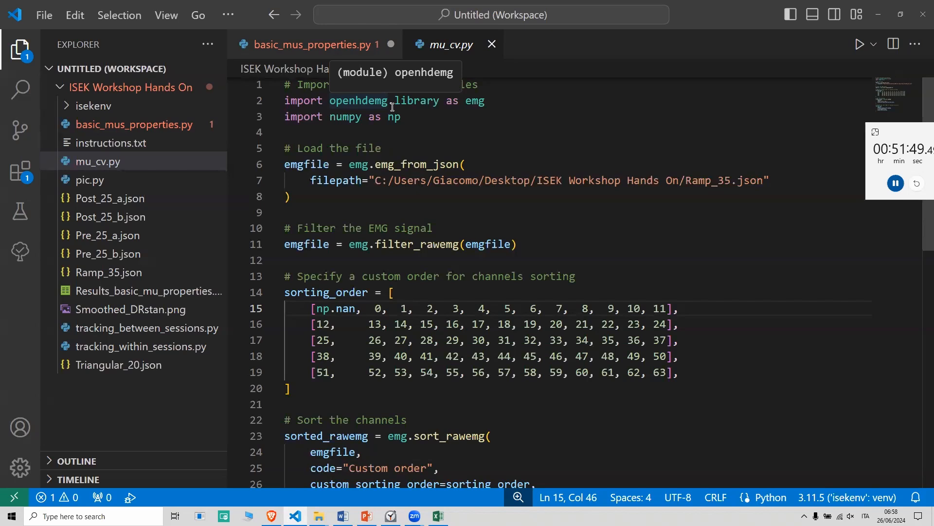
# Examine the mu_cv.py code that filters the EMG signal, defines the custom channel order, sorts the channels and calls MUcv_gui.
pyautogui.click(420, 229)
pyautogui.scroll(-3, 420, 228)
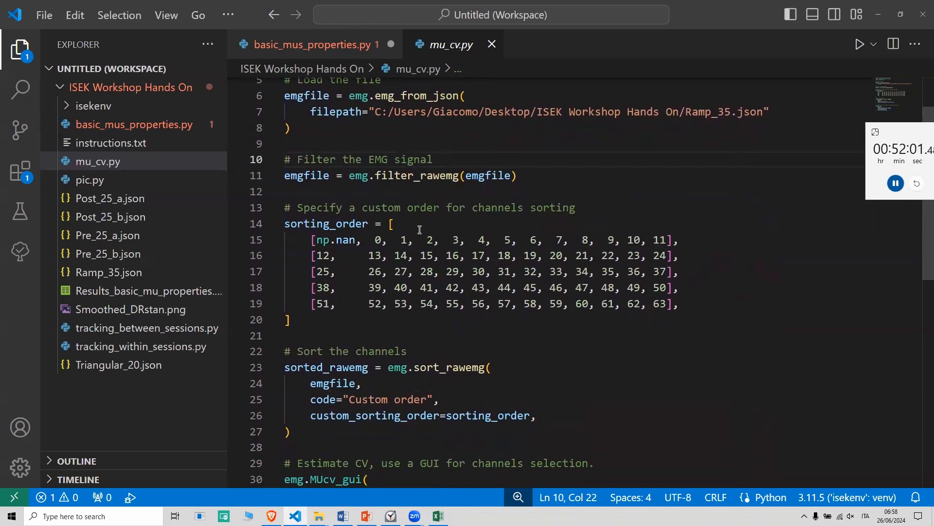
pyautogui.rightClick(392, 191)
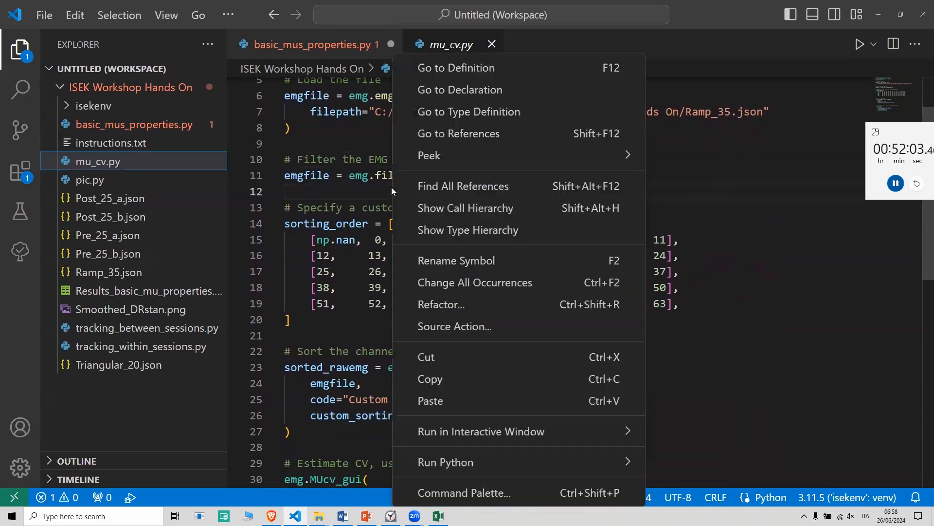
pyautogui.press('Escape')
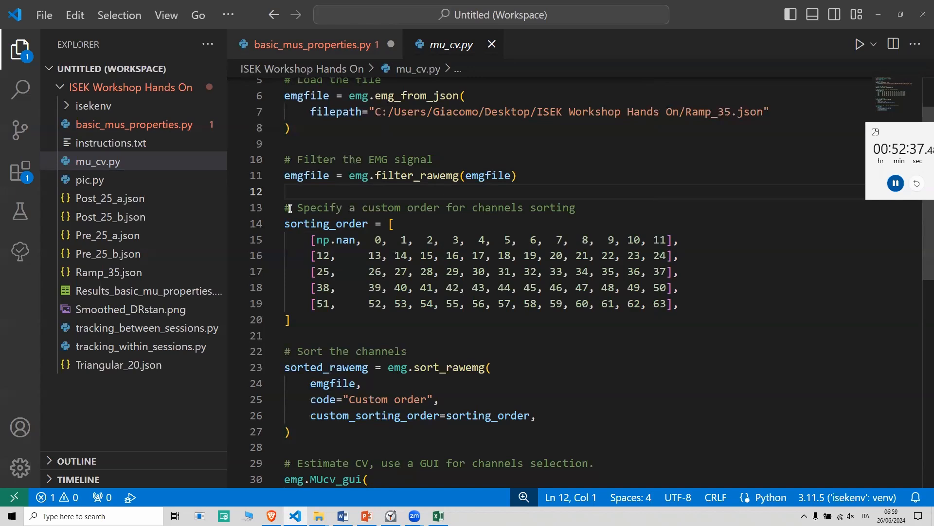
pyautogui.click(322, 352)
pyautogui.scroll(-2, 333, 292)
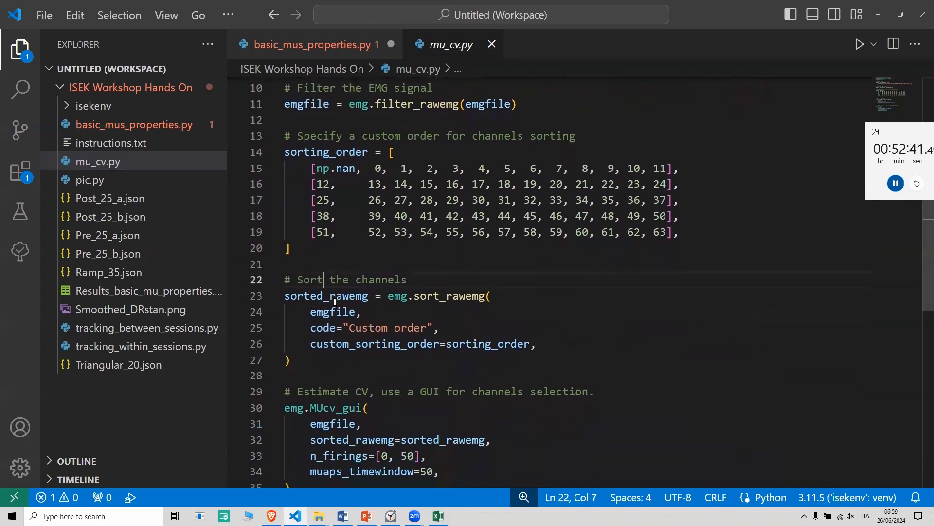
pyautogui.scroll(-2, 336, 302)
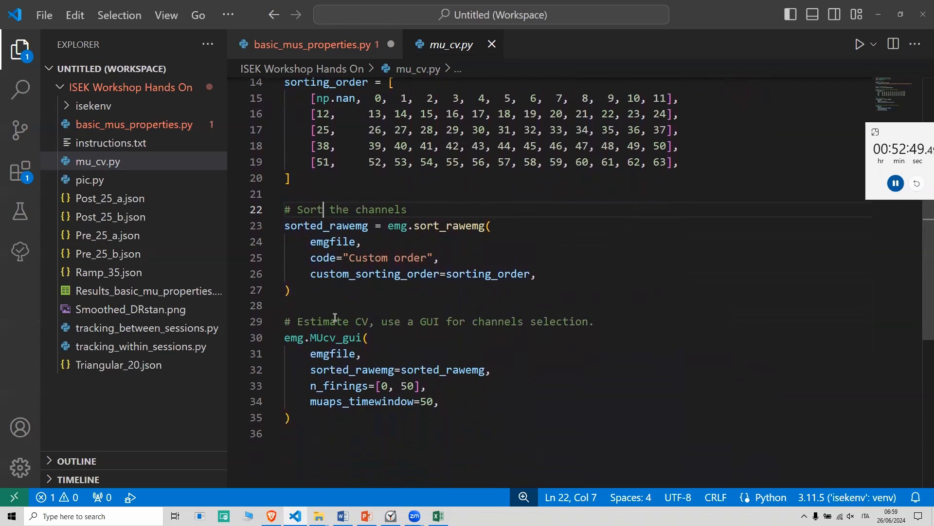
pyautogui.click(441, 322)
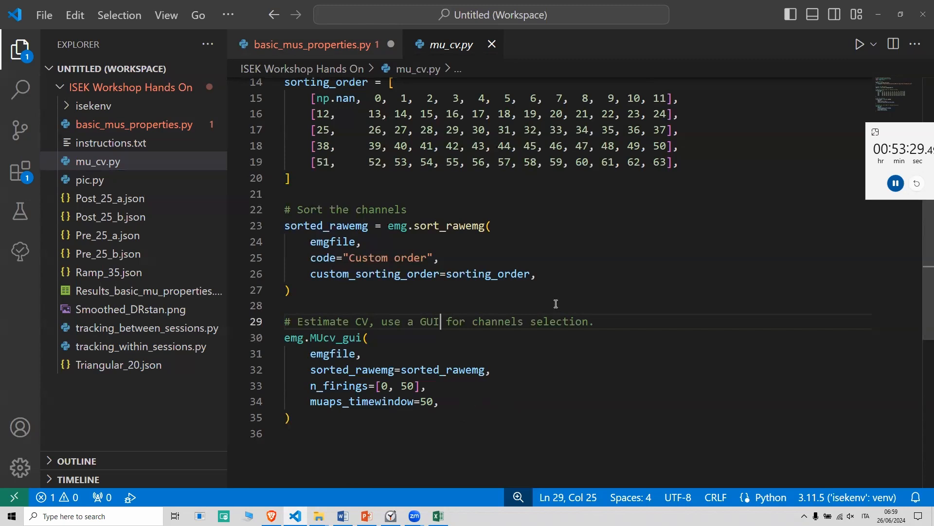
# Run the mu_cv.py script and reposition the MUs CV estimation window, keeping motor unit 0 selected.
pyautogui.click(861, 44)
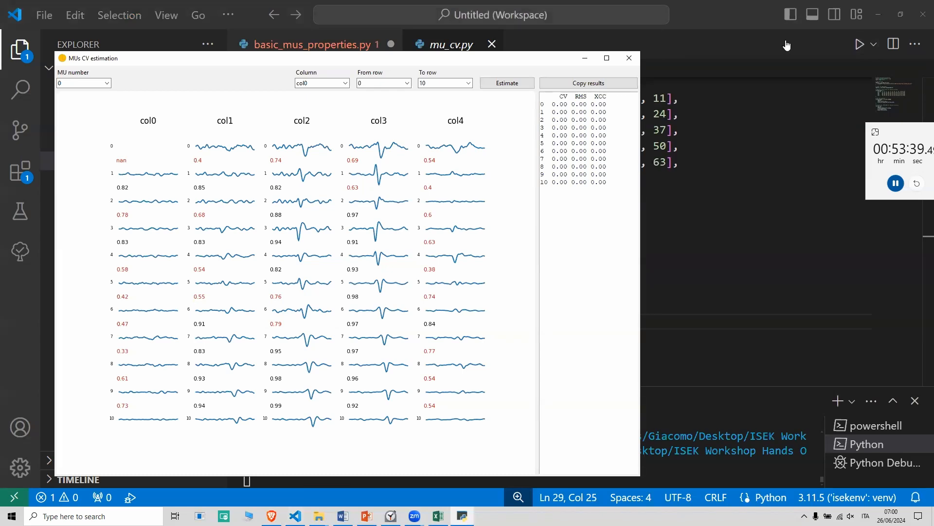
pyautogui.moveTo(477, 61); pyautogui.dragTo(610, 55)
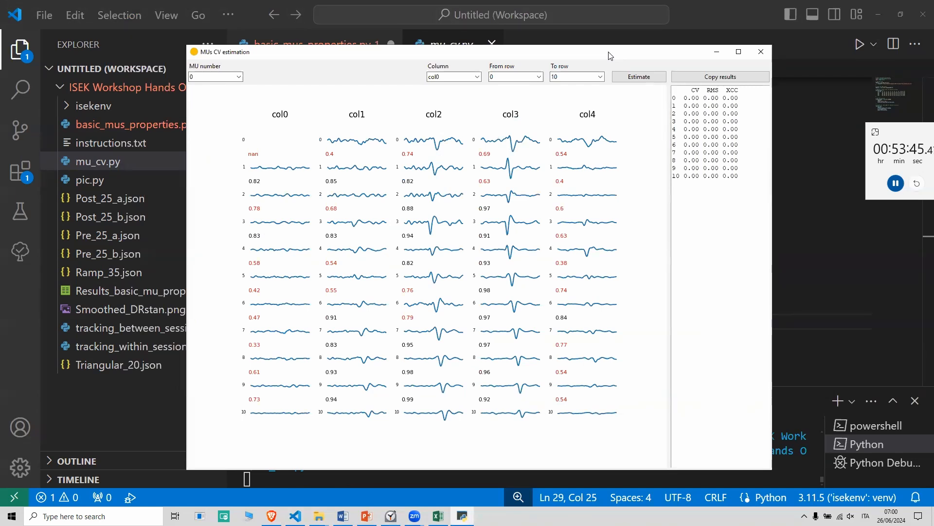
pyautogui.click(210, 78)
pyautogui.click(209, 78)
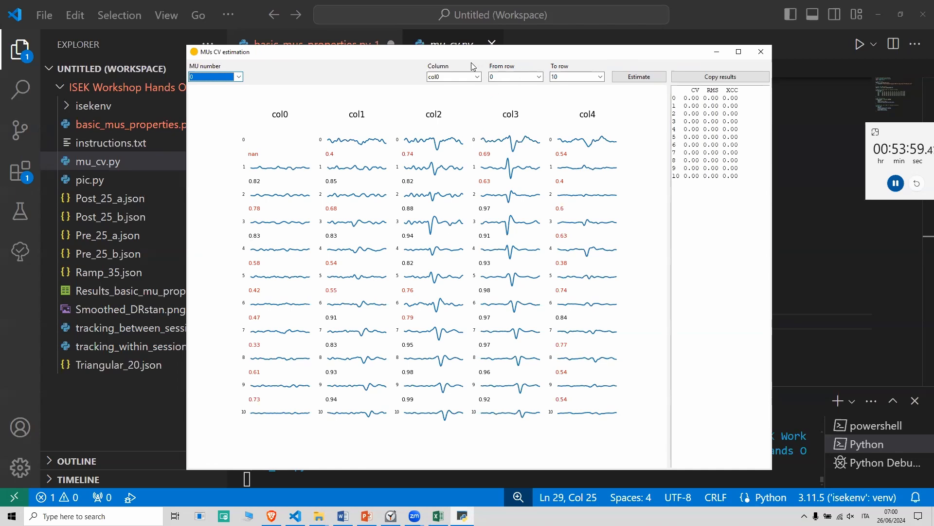
# Estimate the conduction velocity of motor unit 0 using col3 from row 3 to row 10.
pyautogui.click(464, 78)
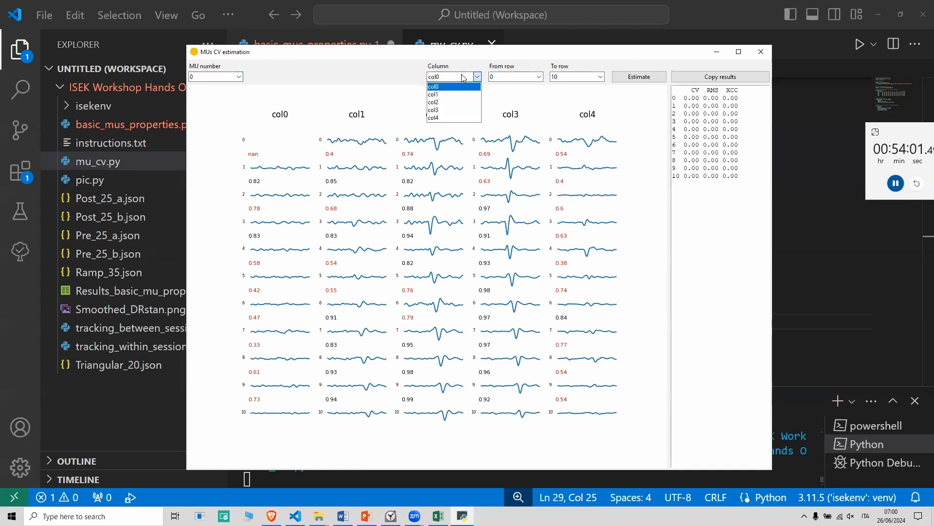
pyautogui.click(451, 110)
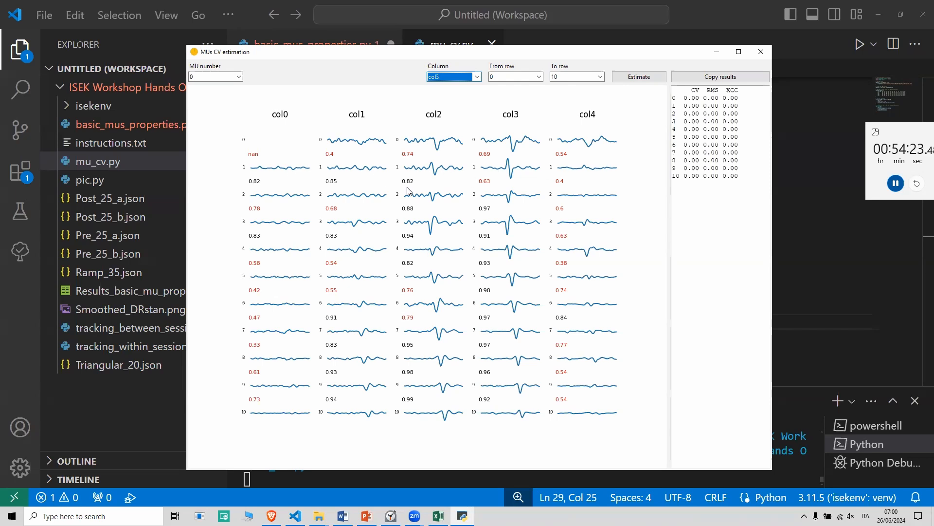
pyautogui.click(515, 77)
pyautogui.click(514, 110)
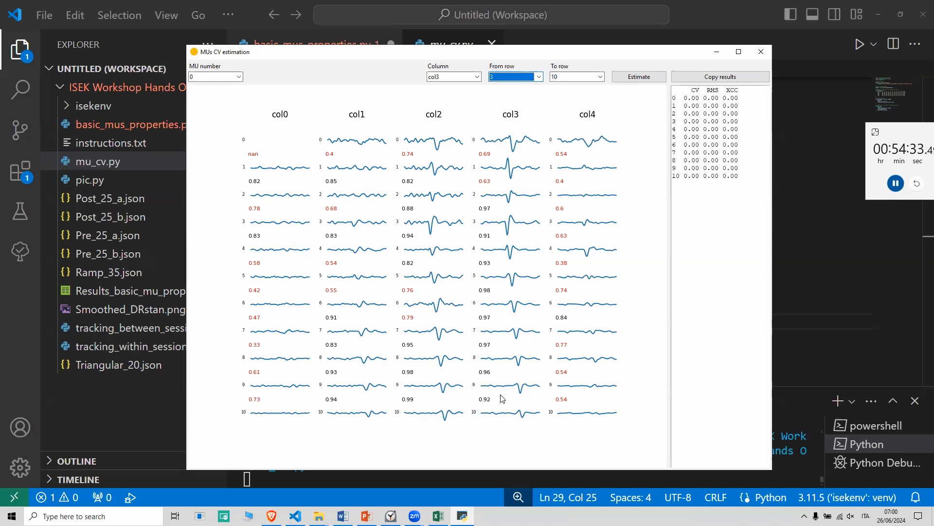
pyautogui.click(631, 79)
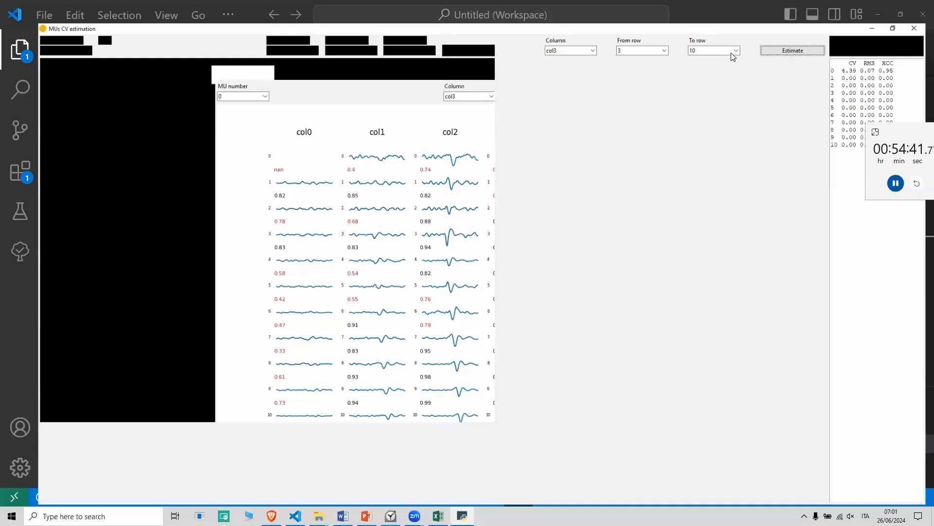
# Maximize the MUs CV estimation window and display motor unit 1.
pyautogui.click(739, 52)
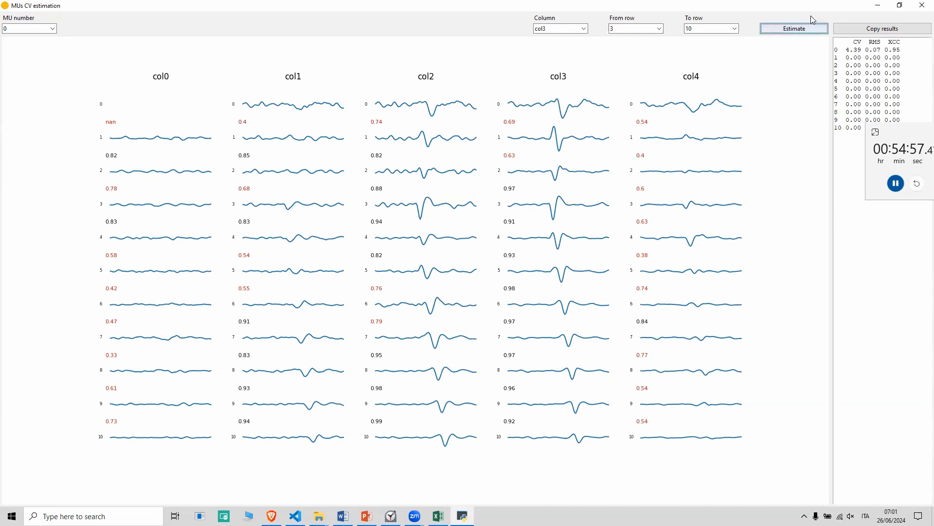
pyautogui.click(54, 30)
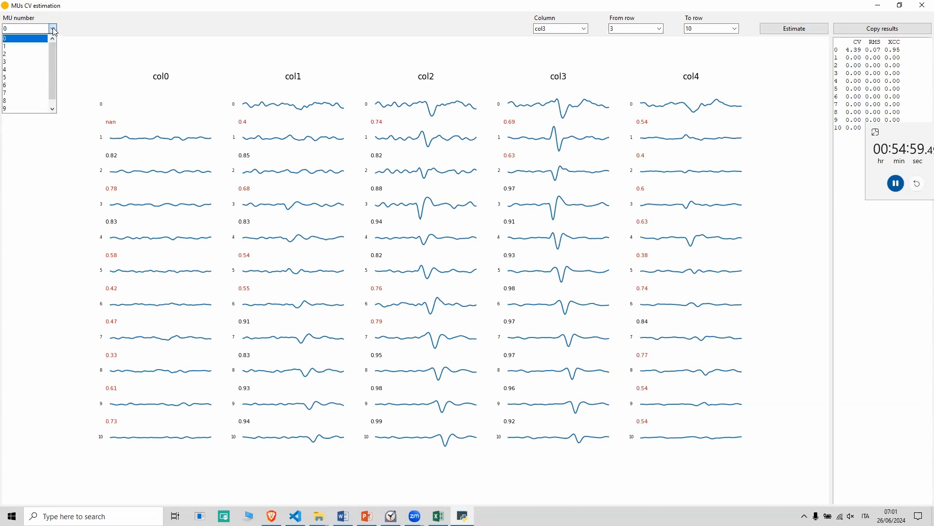
pyautogui.click(37, 38)
pyautogui.press('Down')
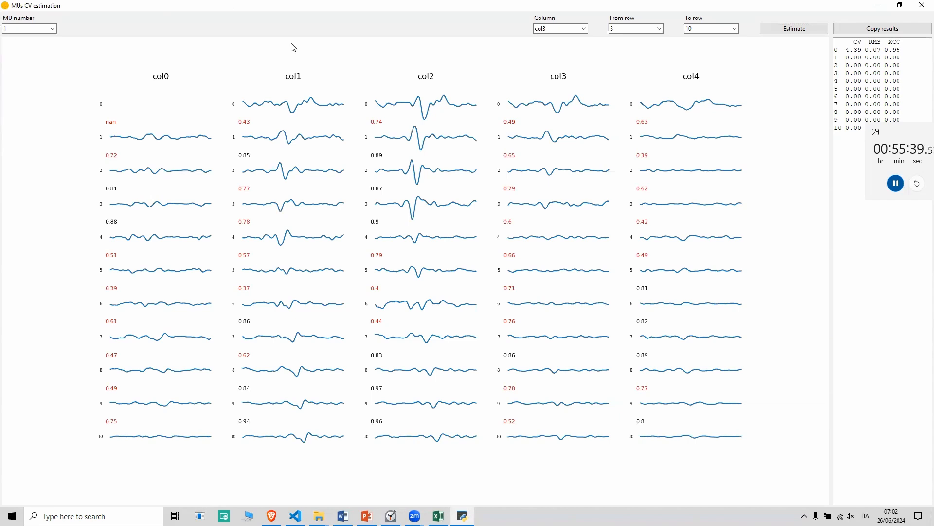
# Estimate the conduction velocity of motor unit 1 using col2 from row 1 to row 3.
pyautogui.click(559, 28)
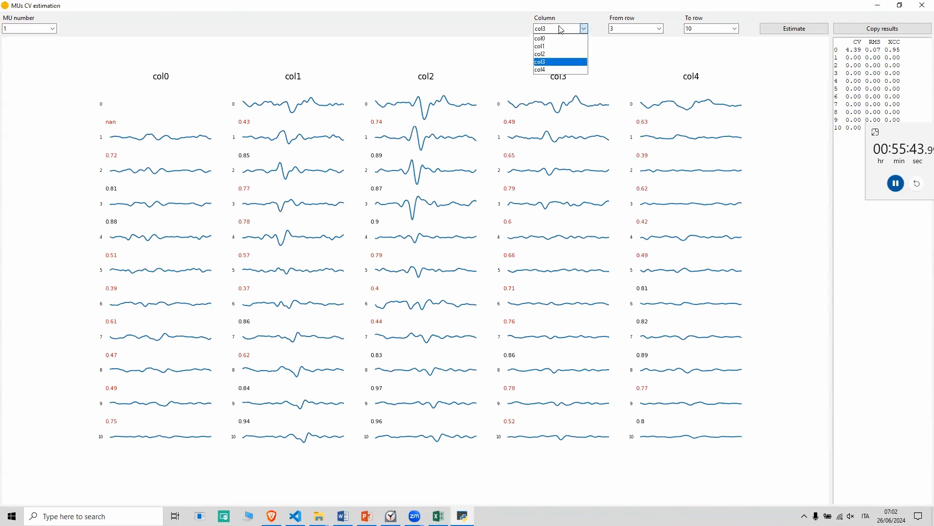
pyautogui.click(547, 55)
pyautogui.click(637, 30)
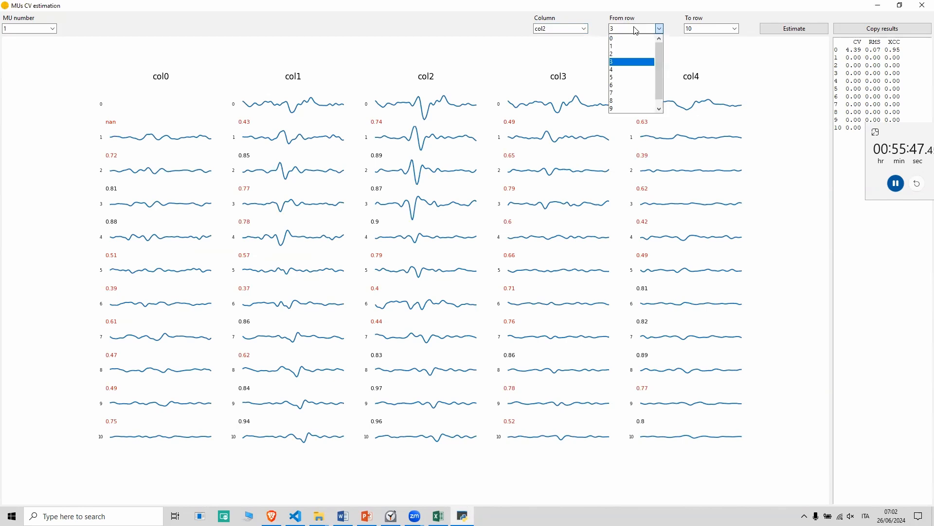
pyautogui.click(616, 46)
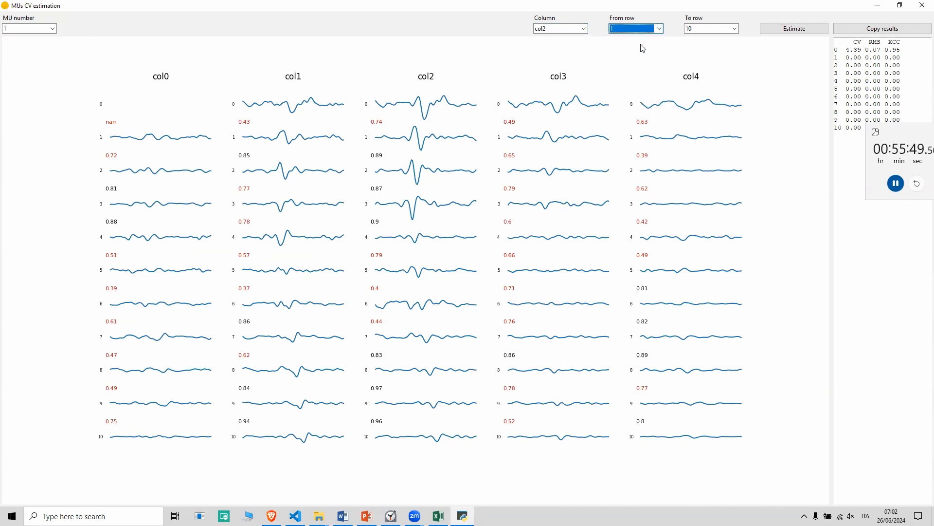
pyautogui.click(724, 30)
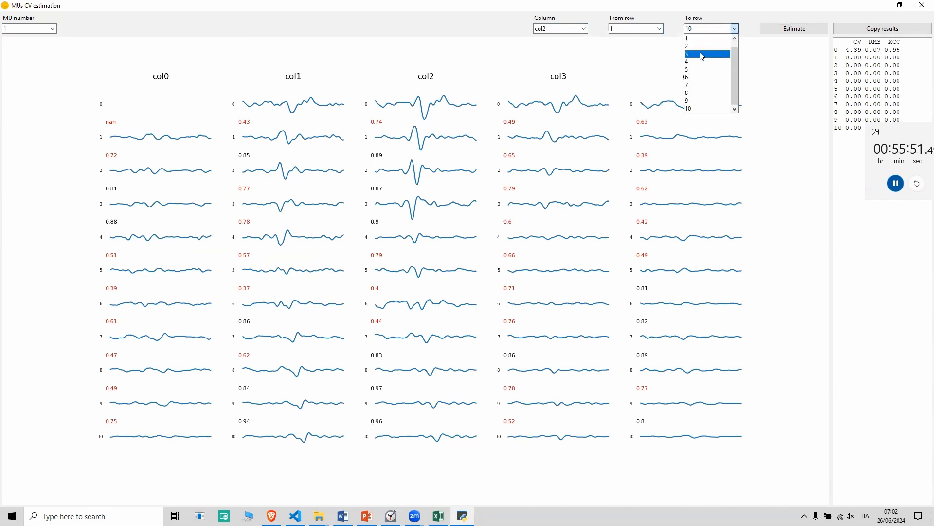
pyautogui.click(703, 54)
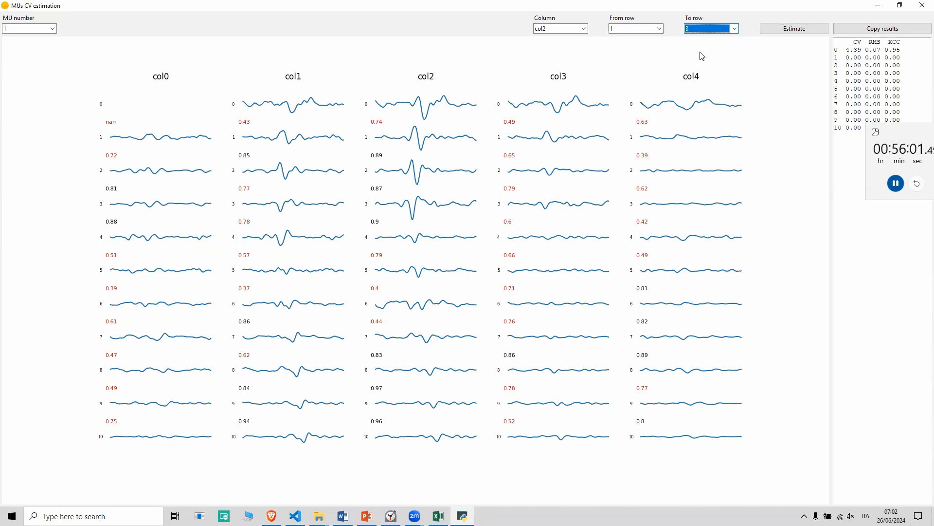
pyautogui.click(769, 31)
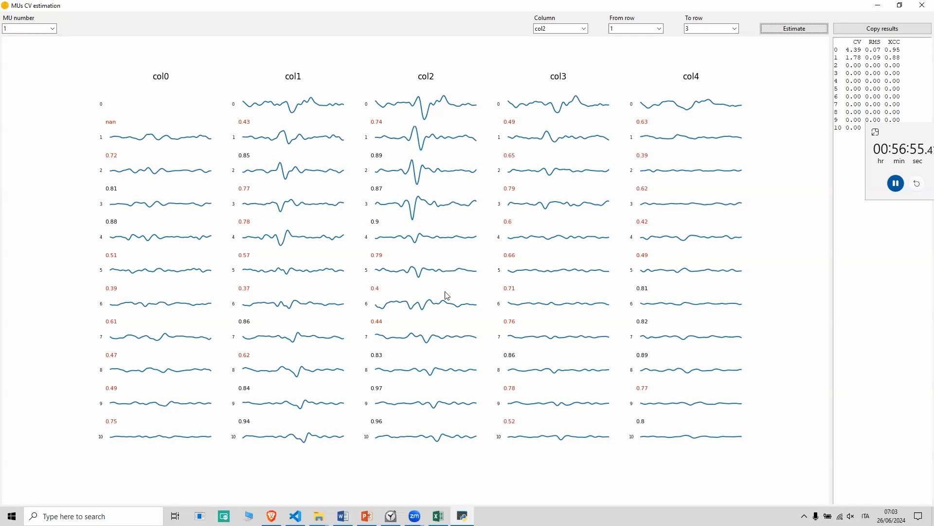
# Re-estimate the conduction velocity of motor unit 1 in col2, using row 7 to row 10.
pyautogui.click(656, 28)
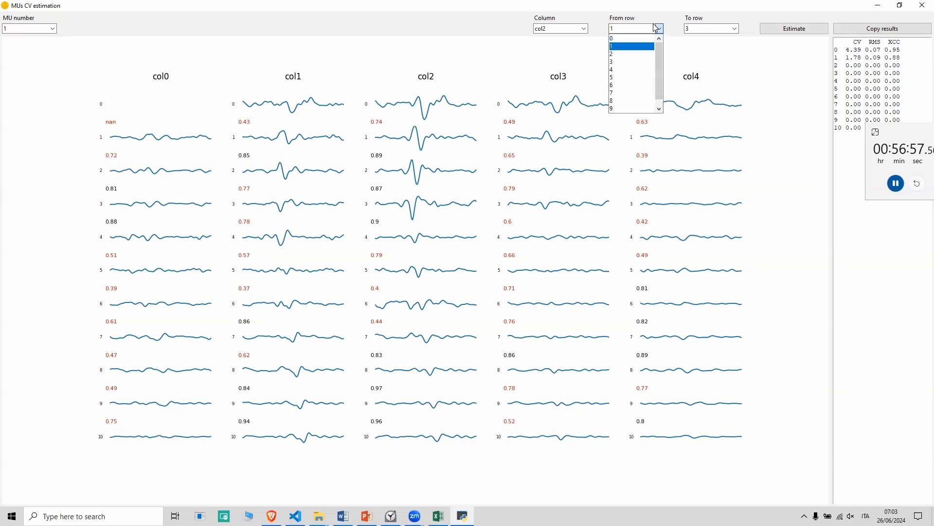
pyautogui.click(622, 94)
pyautogui.click(696, 28)
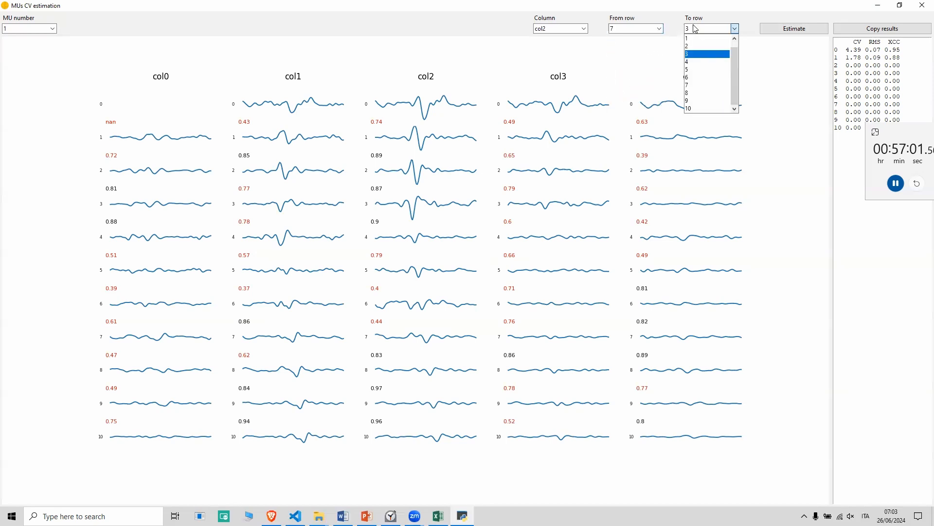
pyautogui.click(701, 108)
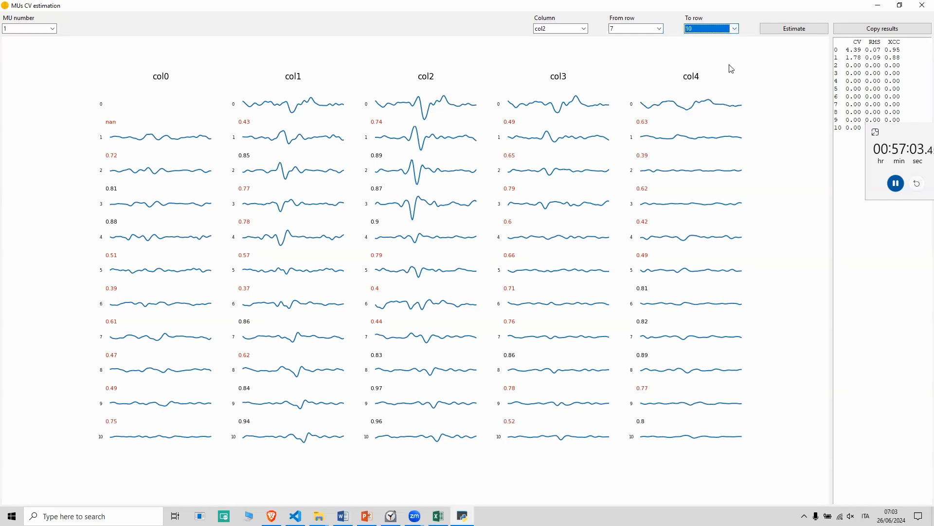
pyautogui.click(769, 34)
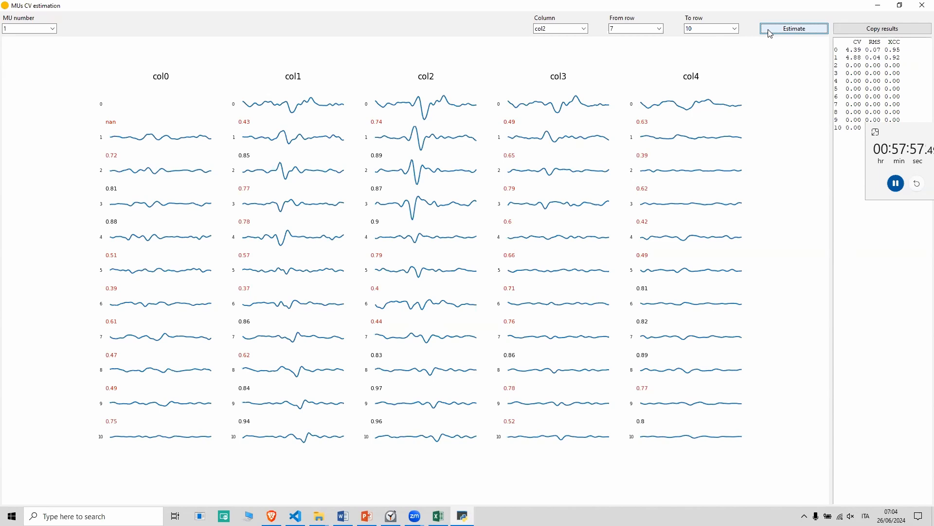
# View the action potentials of motor units 0, 2 and 3 in turn, and close the estimation window.
pyautogui.click(305, 5)
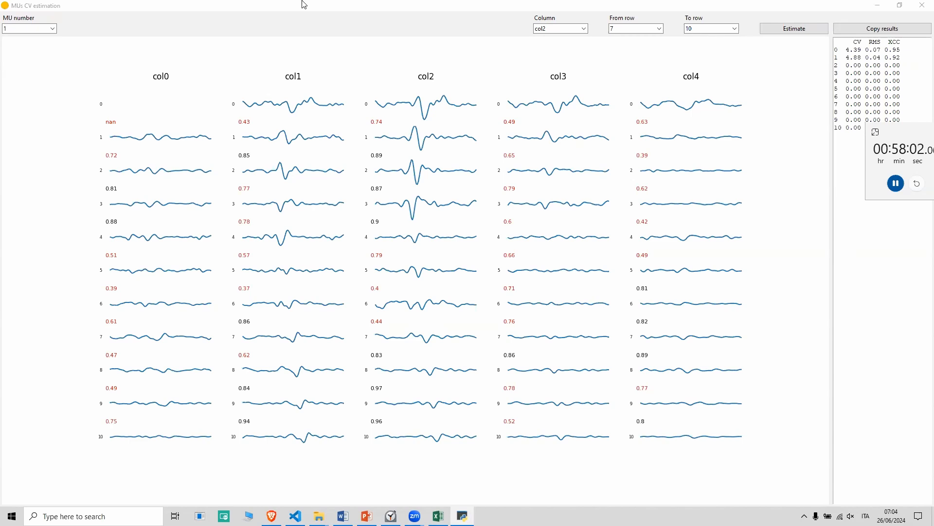
pyautogui.click(34, 29)
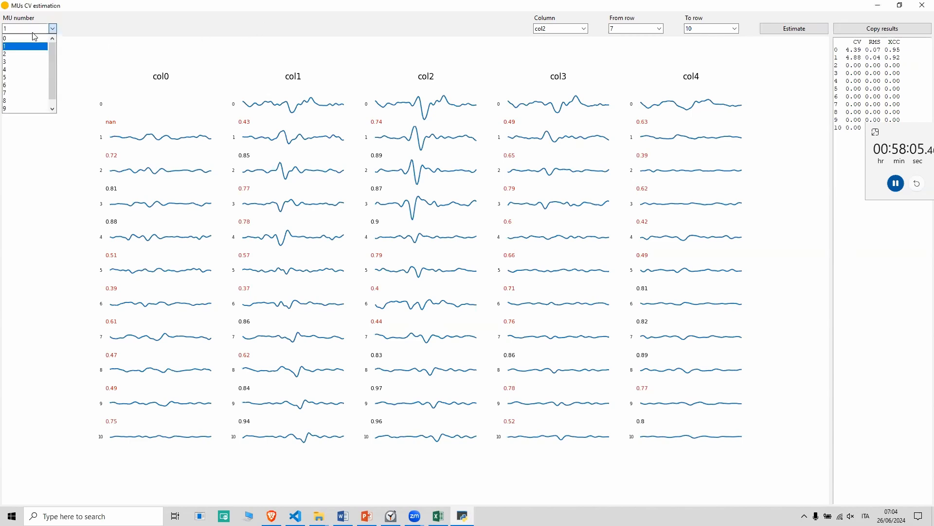
pyautogui.click(31, 36)
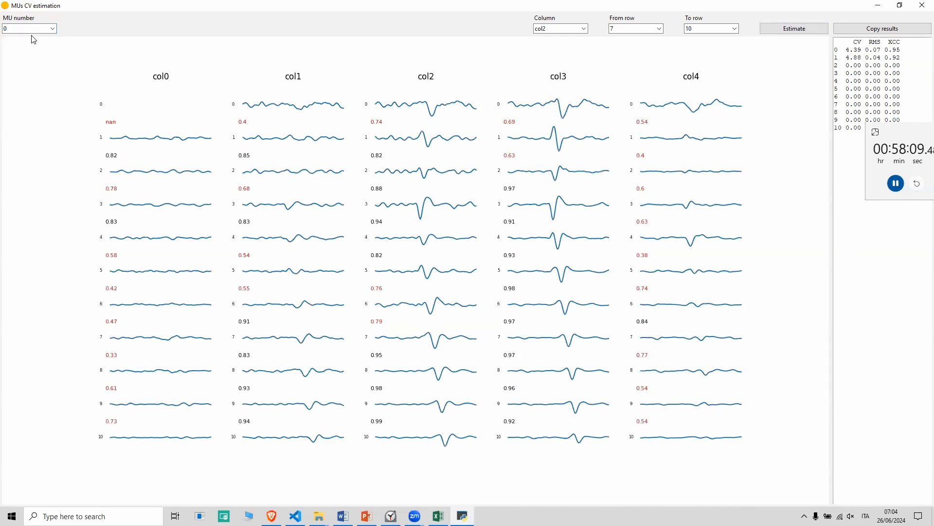
pyautogui.click(20, 27)
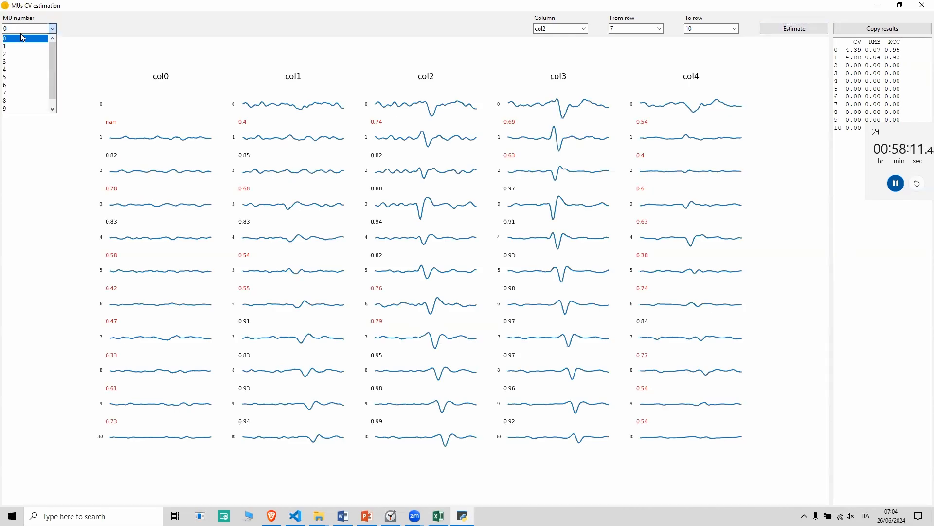
pyautogui.click(16, 60)
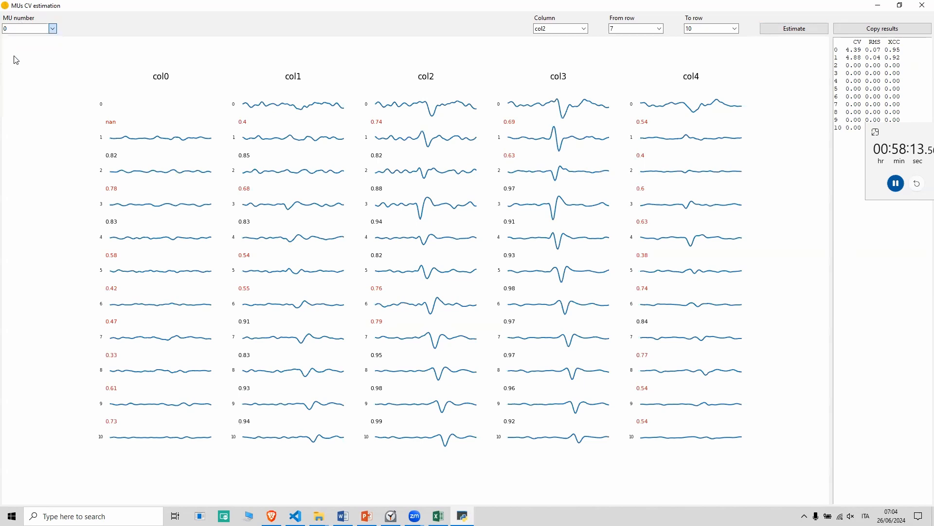
pyautogui.click(13, 29)
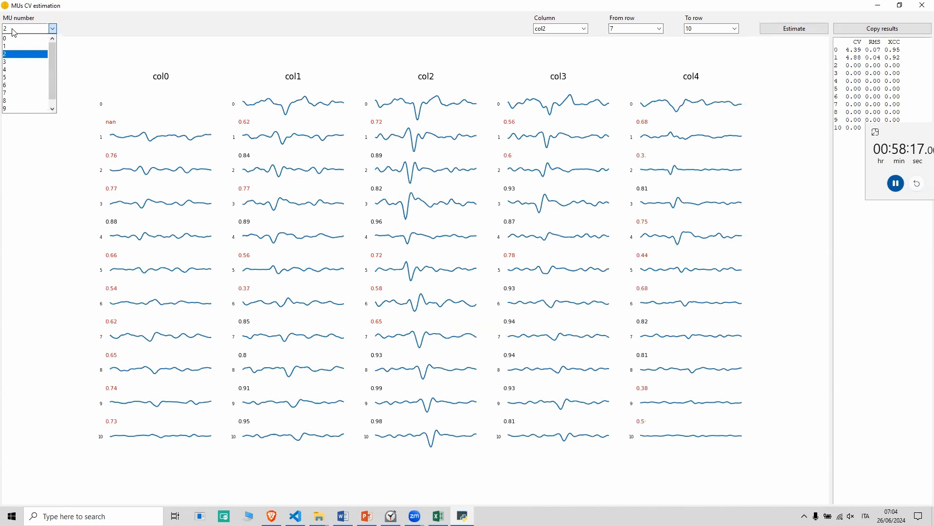
pyautogui.click(11, 65)
pyautogui.press('Down')
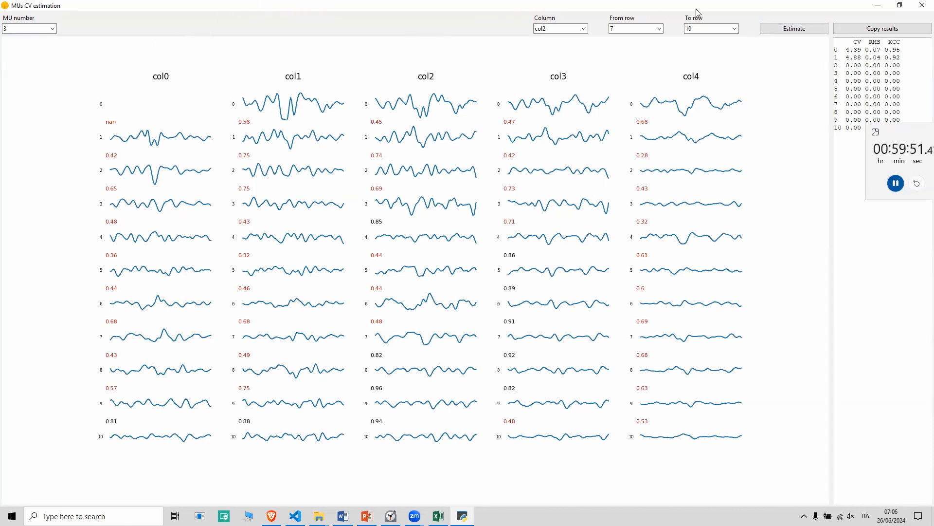
pyautogui.click(921, 6)
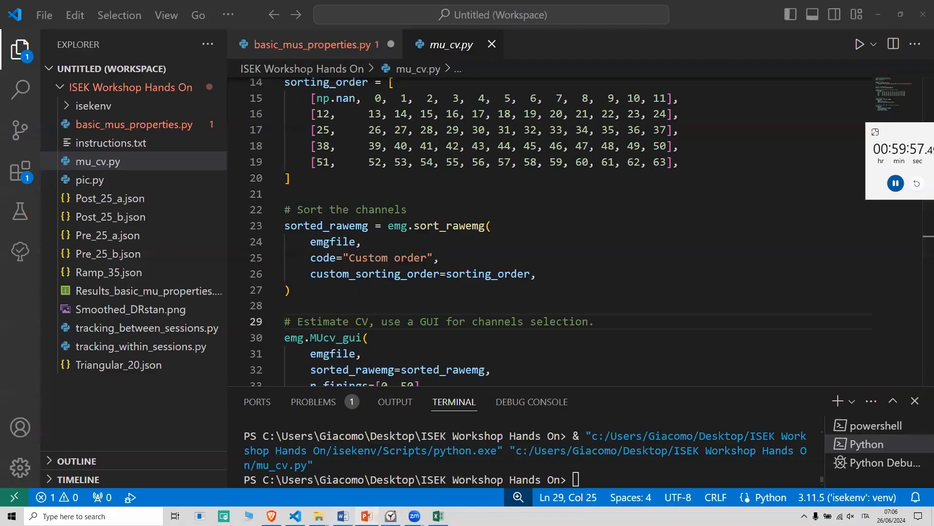
# Switch to the Workshop presentation in PowerPoint and start the slide show from the Persistent Inward Currents slide.
pyautogui.click(366, 516)
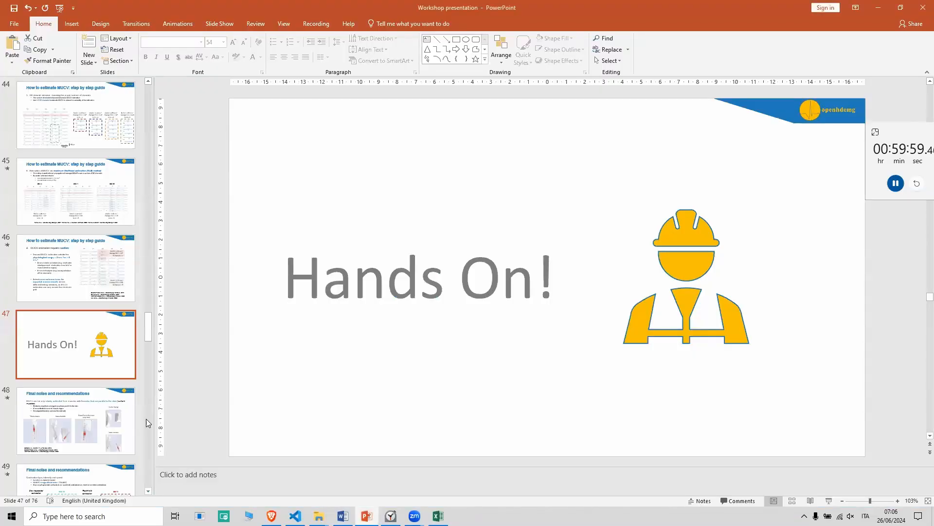
pyautogui.scroll(-2, 81, 409)
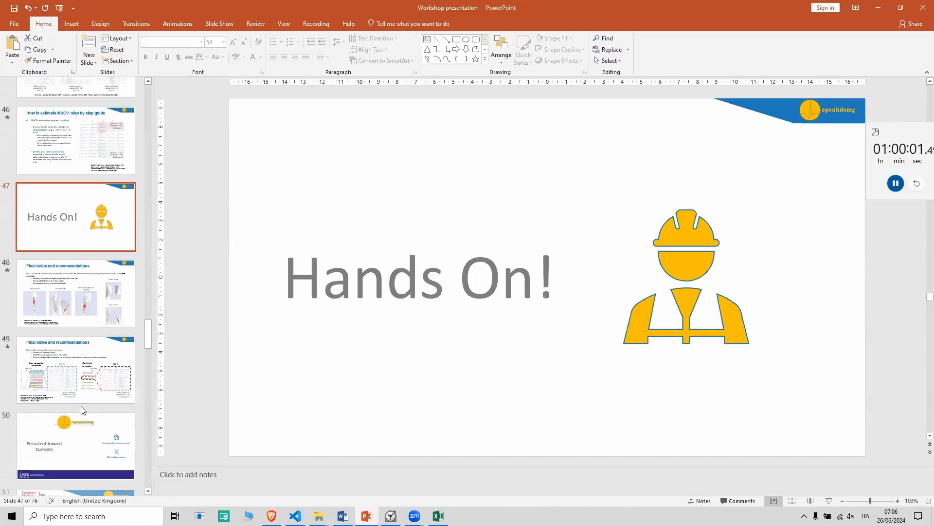
pyautogui.click(76, 441)
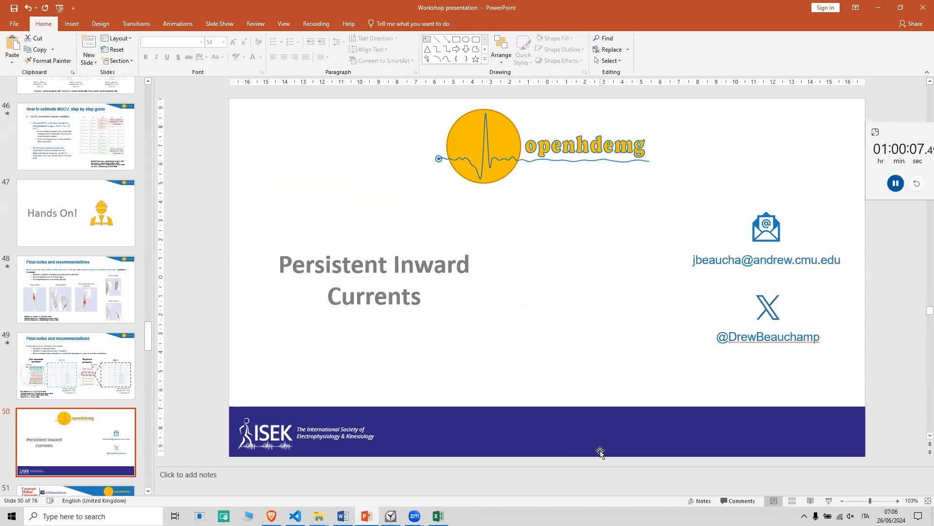
pyautogui.hotkey('shift', 'F5')
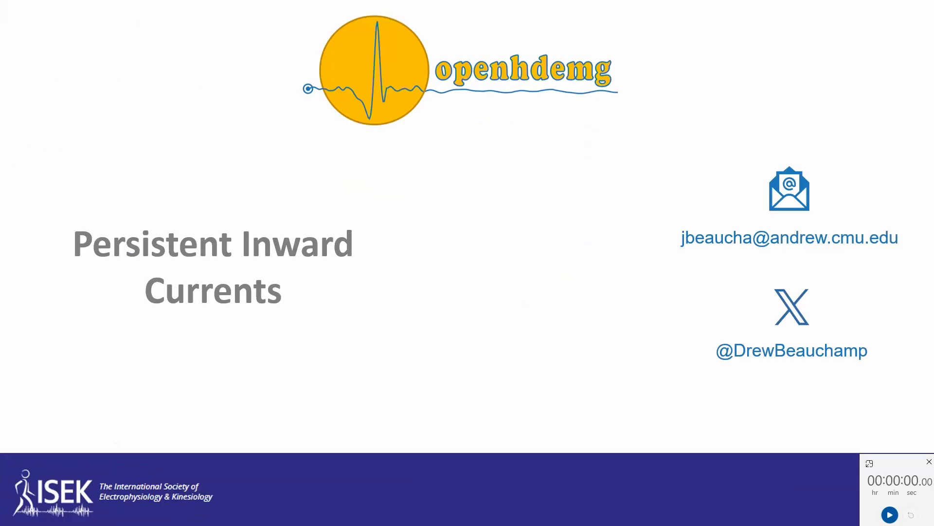
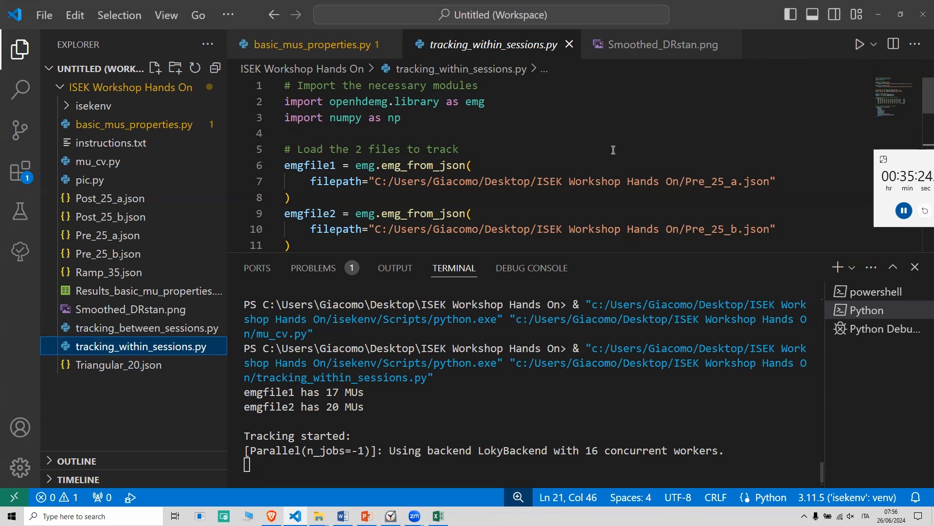
# Examine the file loading, EMG filtering and custom channel sorting order in the tracking_within_sessions.py script.
pyautogui.scroll(-1, 614, 150)
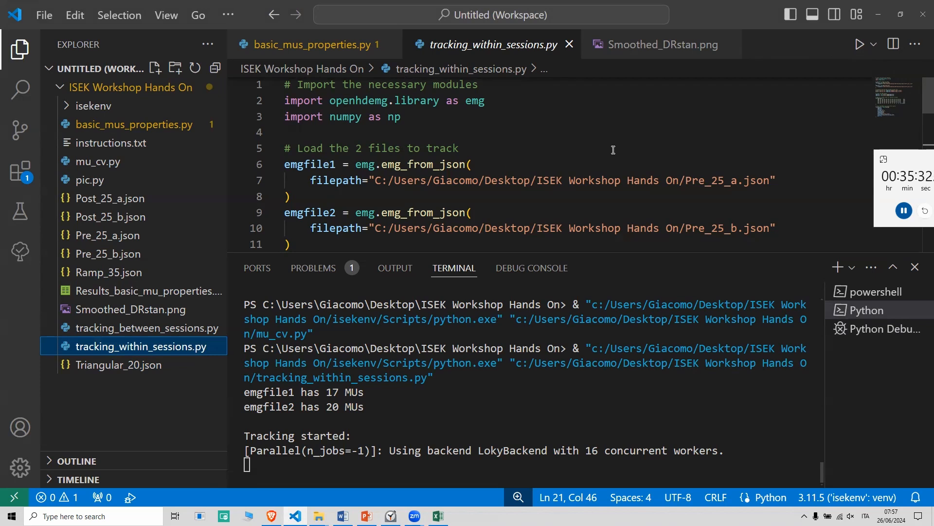
pyautogui.scroll(-2, 613, 150)
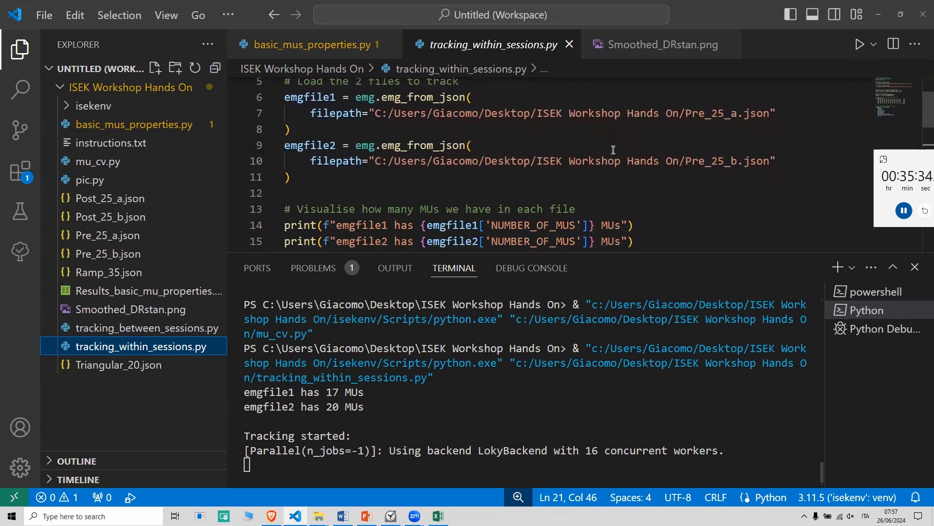
pyautogui.scroll(-4, 613, 150)
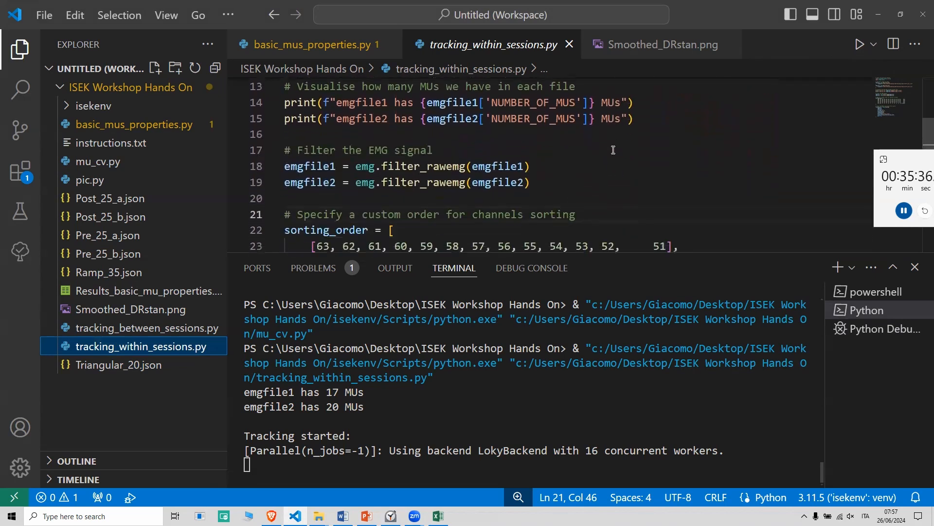
pyautogui.scroll(-1, 613, 150)
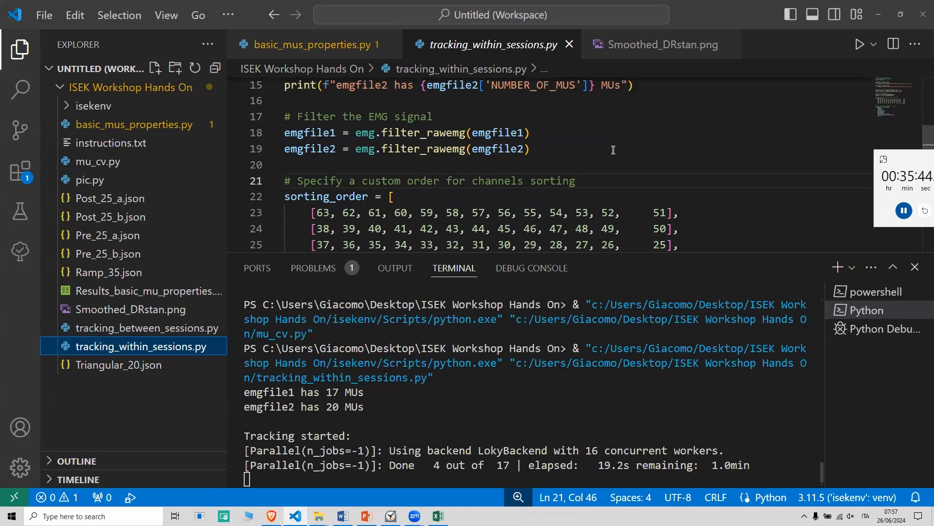
pyautogui.scroll(-1, 651, 177)
pyautogui.scroll(-2, 651, 177)
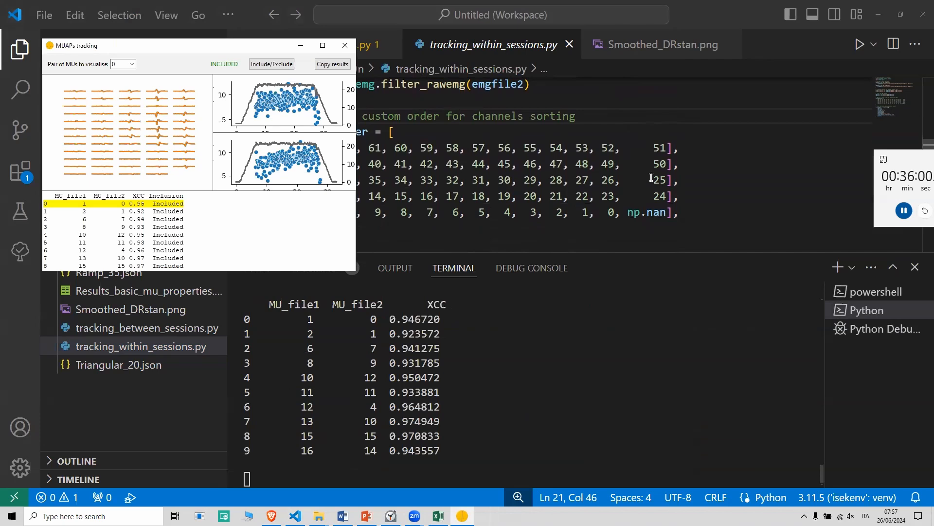
# Maximise the MUAPs tracking window, view motor unit pairs 2 and 6 in turn, and close the window.
pyautogui.click(321, 45)
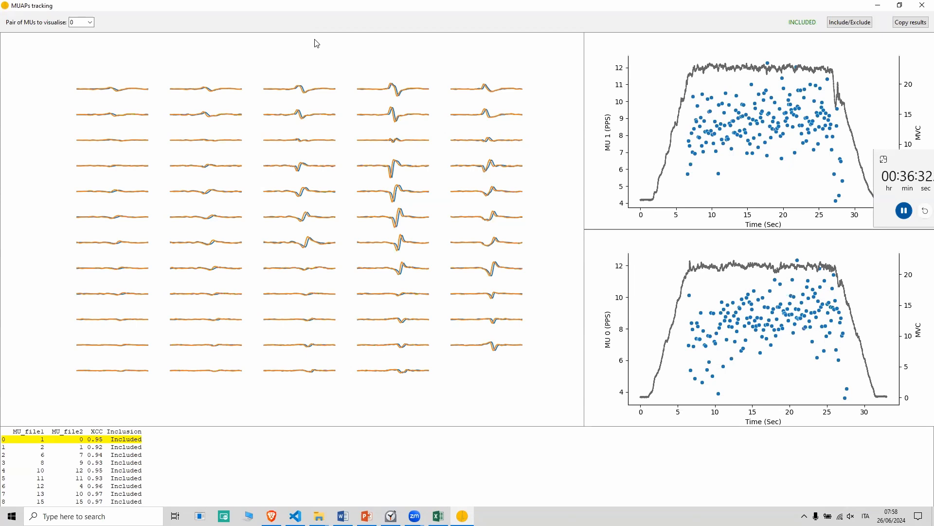
pyautogui.click(89, 25)
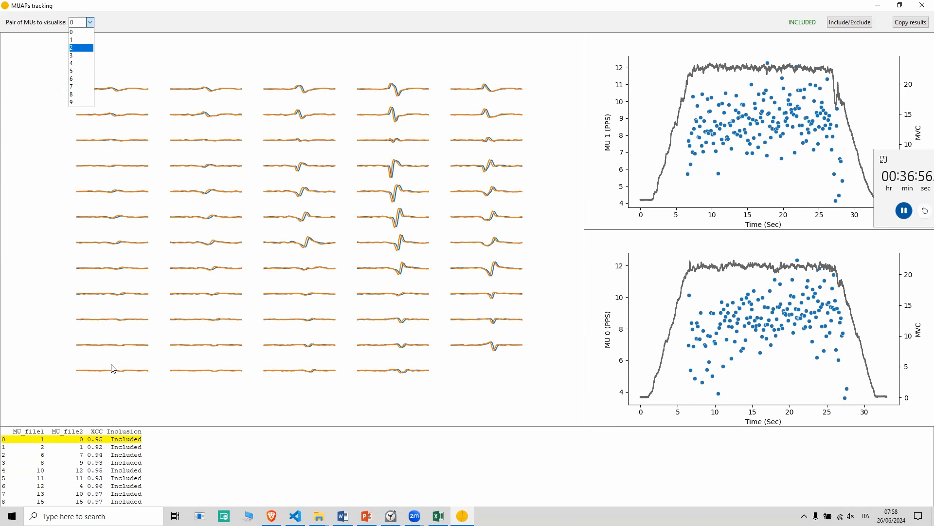
pyautogui.click(88, 48)
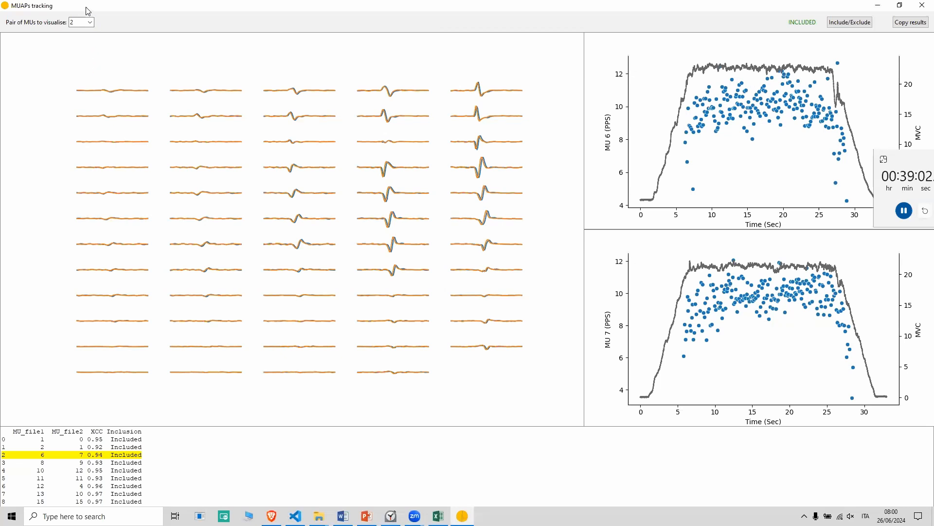
pyautogui.click(87, 22)
pyautogui.click(84, 76)
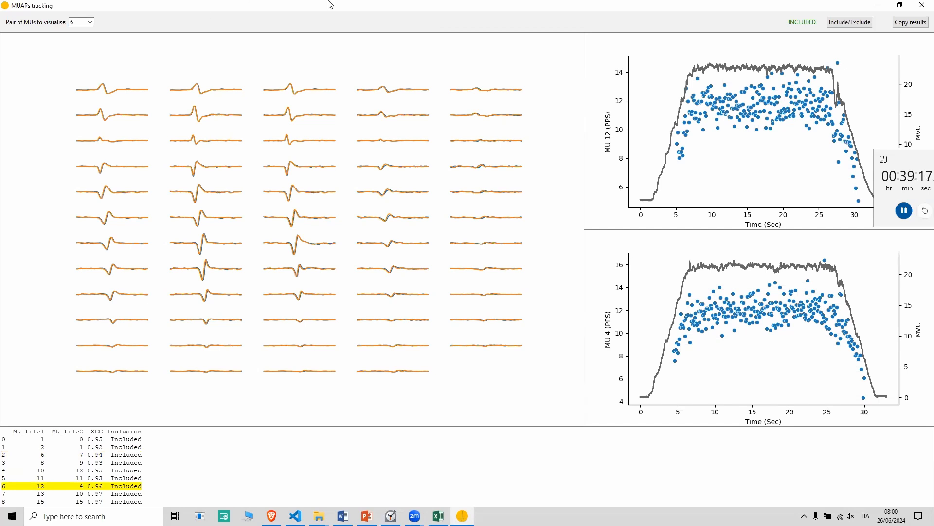
pyautogui.click(922, 5)
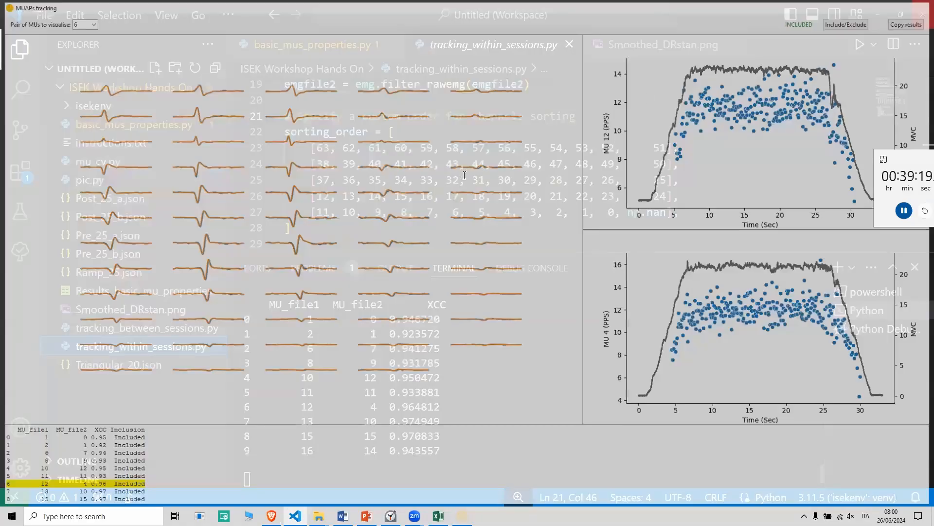
# Open and run the tracking_between_sessions.py script, and maximise its MUAPs tracking window.
pyautogui.click(200, 325)
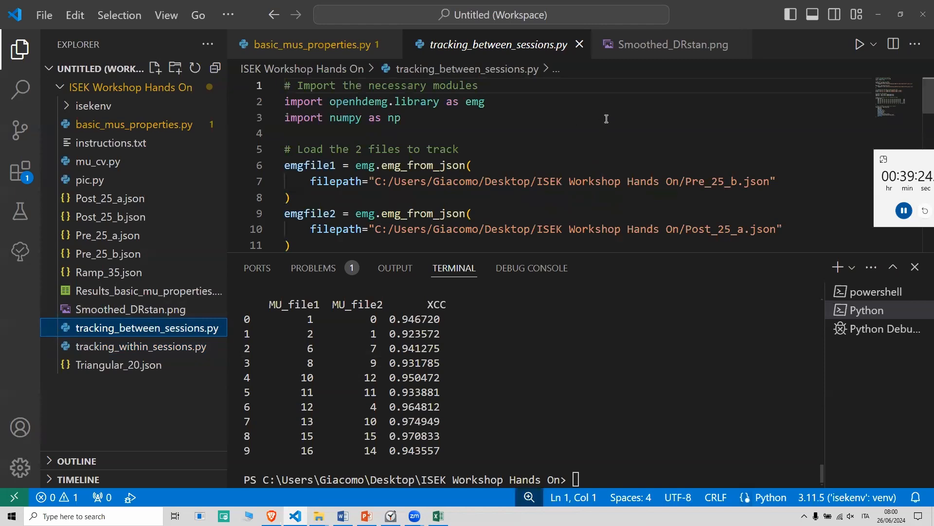
pyautogui.click(860, 49)
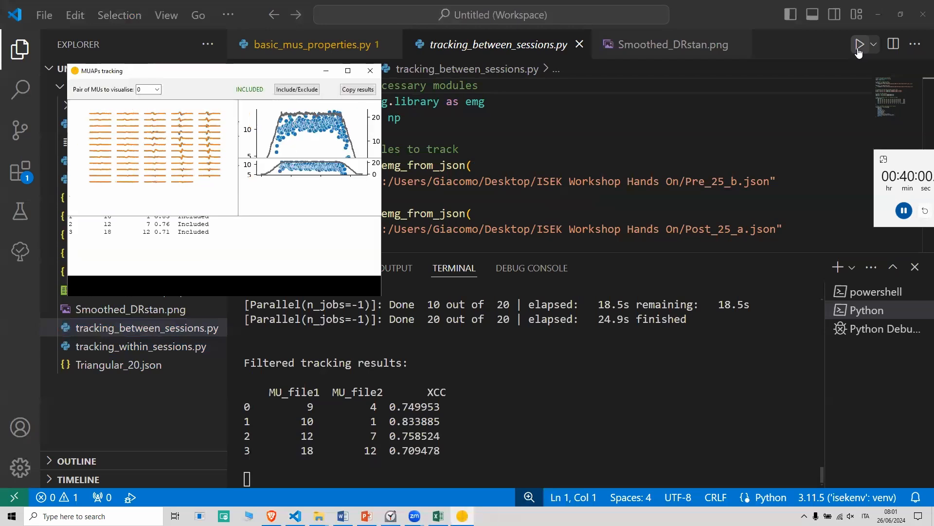
pyautogui.click(347, 70)
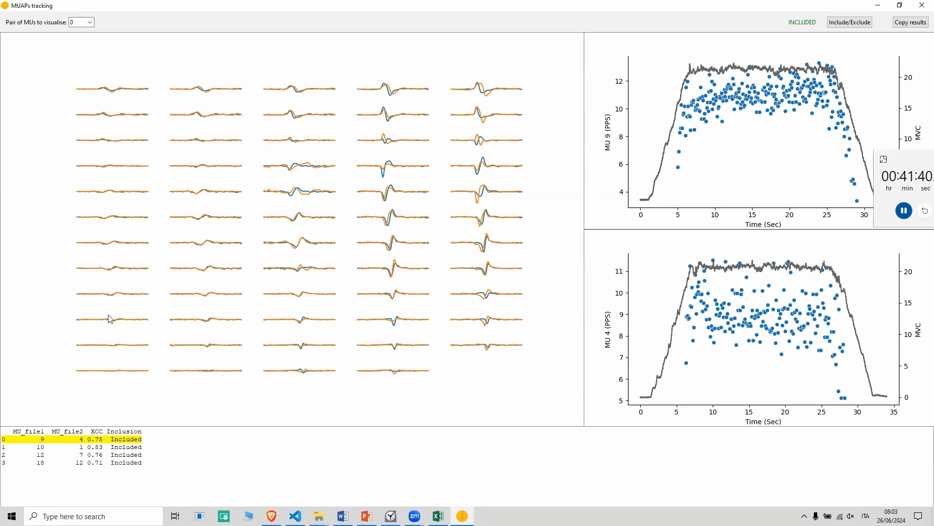
# View the between-session tracking results for motor unit pairs 1 and 3 in turn.
pyautogui.click(91, 22)
pyautogui.click(86, 38)
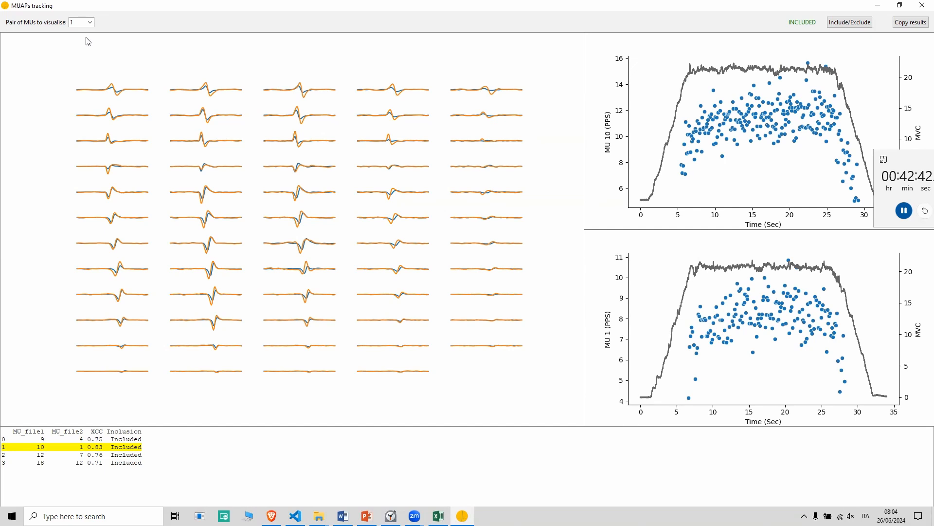
pyautogui.click(89, 22)
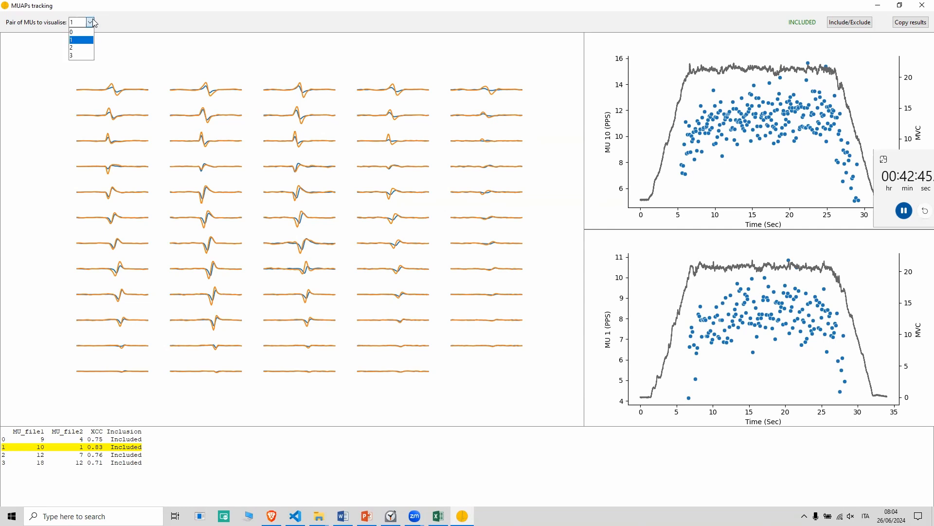
pyautogui.click(90, 64)
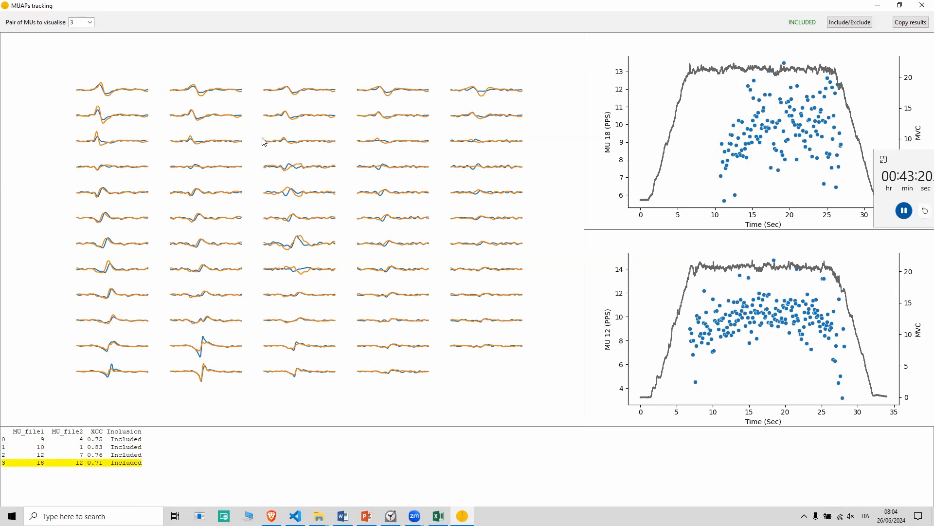
# Switch to the Workshop presentation in PowerPoint and go to slide 73, "Cite Us to Help Us".
pyautogui.click(366, 515)
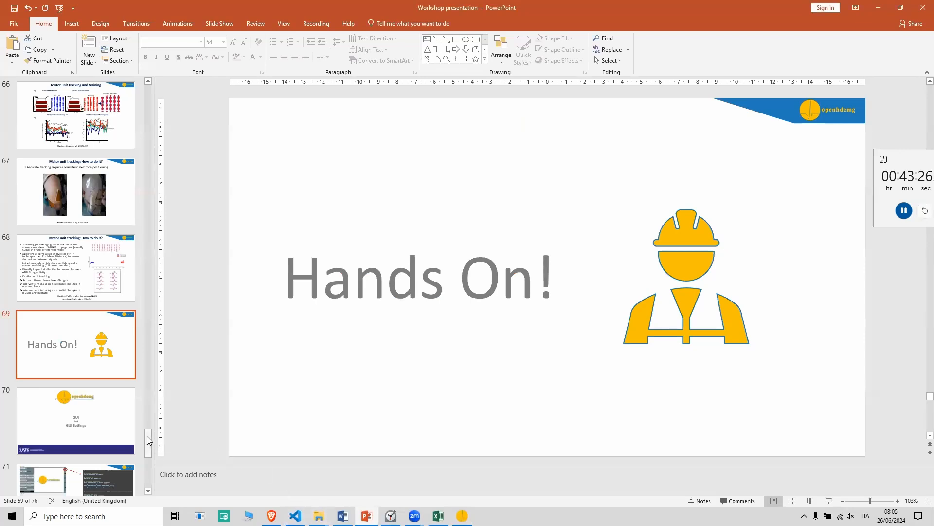
pyautogui.moveTo(149, 440); pyautogui.dragTo(152, 476)
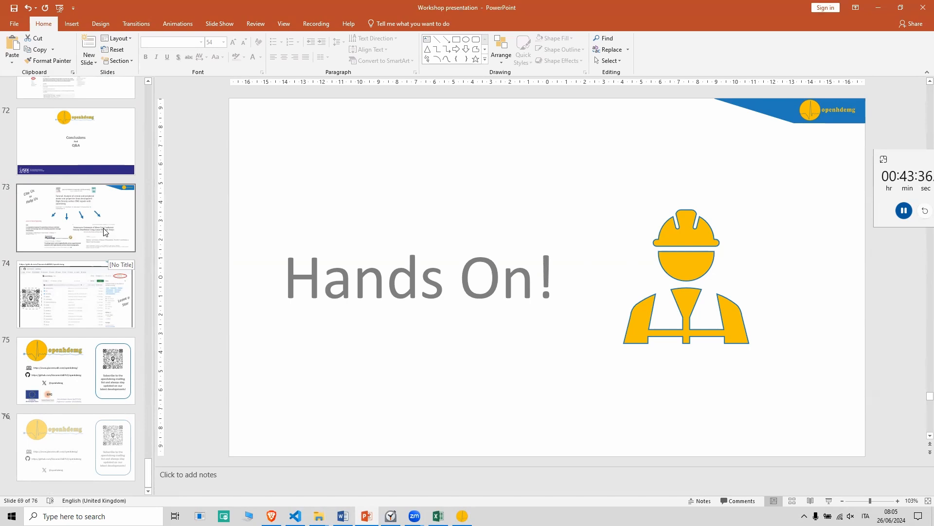
pyautogui.click(103, 232)
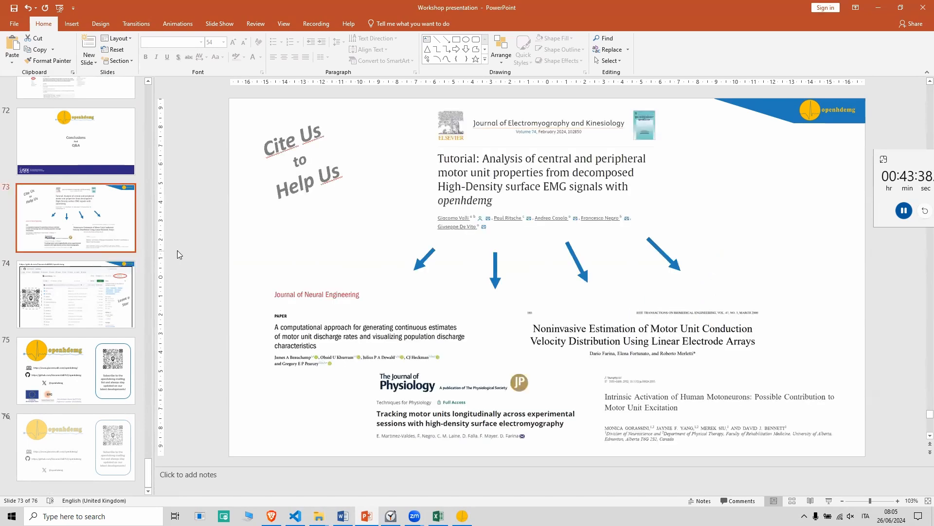